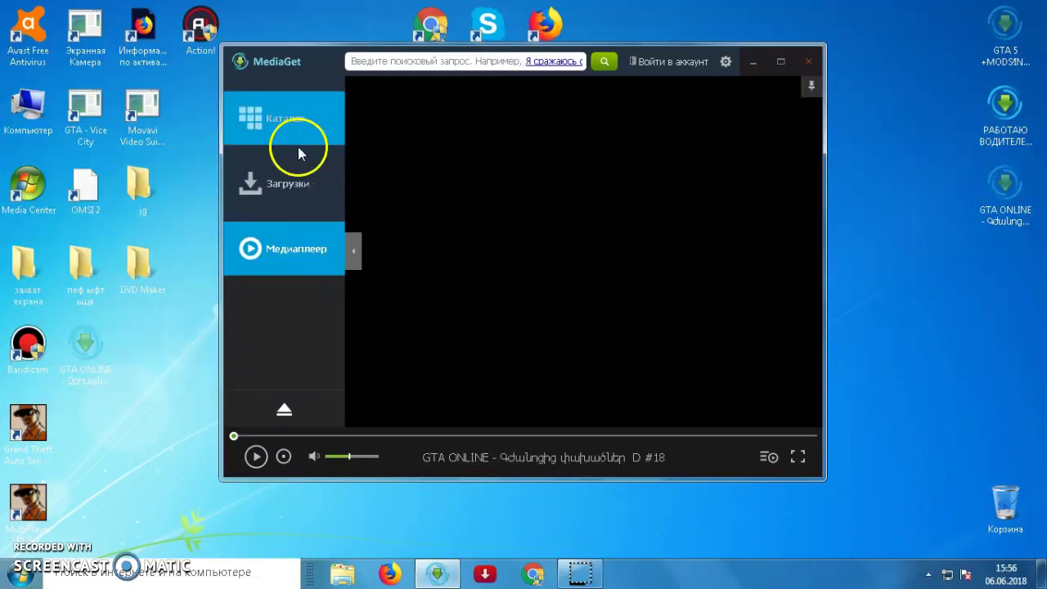
- Delete the Grand Theft Auto San Andreas + MultiPlayer download together with all its downloaded files
left_click(311, 184)
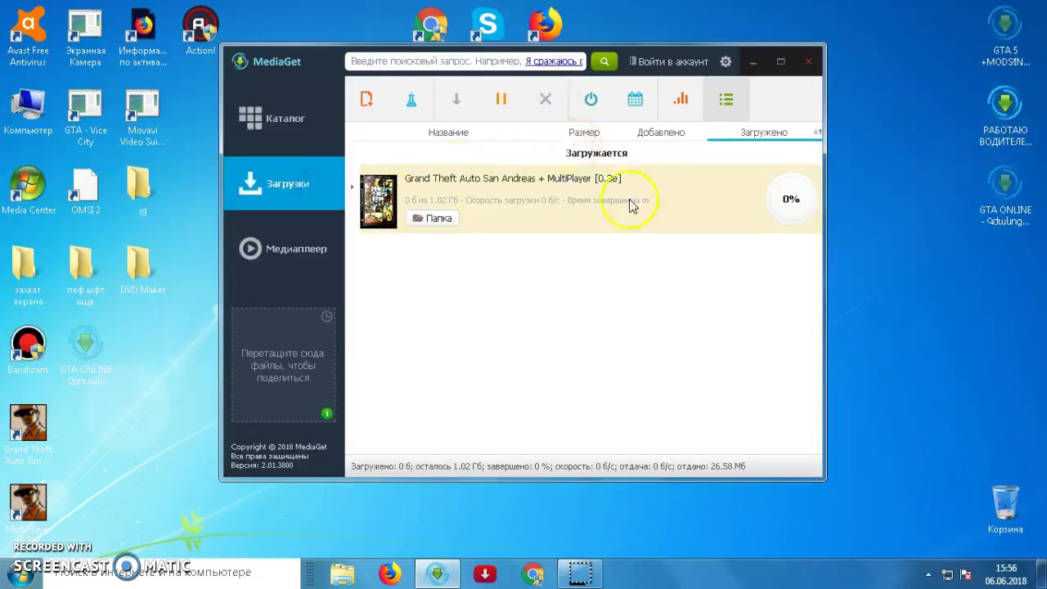
right_click(580, 197)
left_click(552, 249)
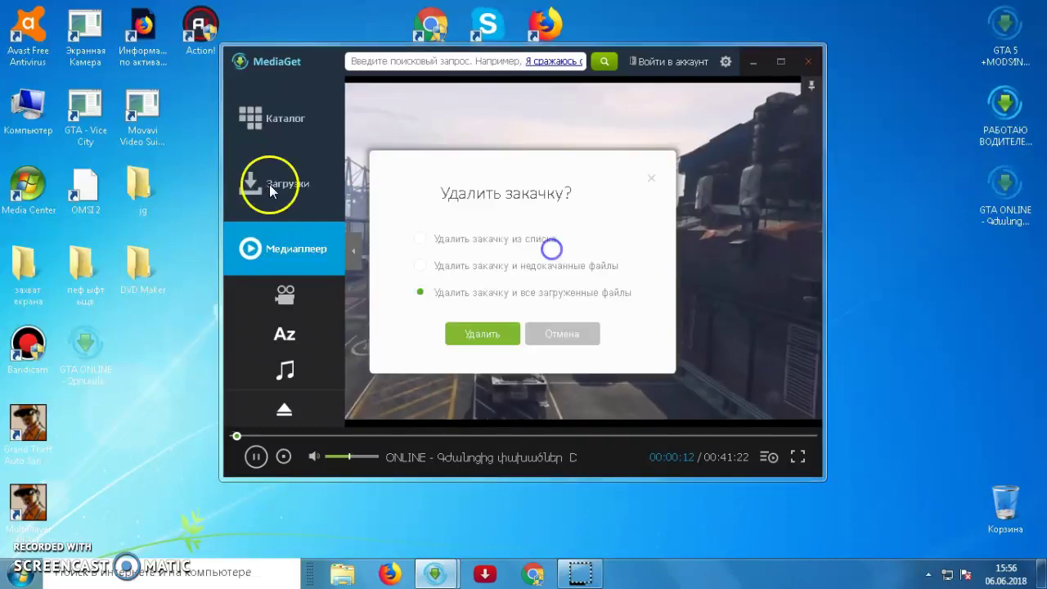
left_click(479, 333)
left_click(307, 165)
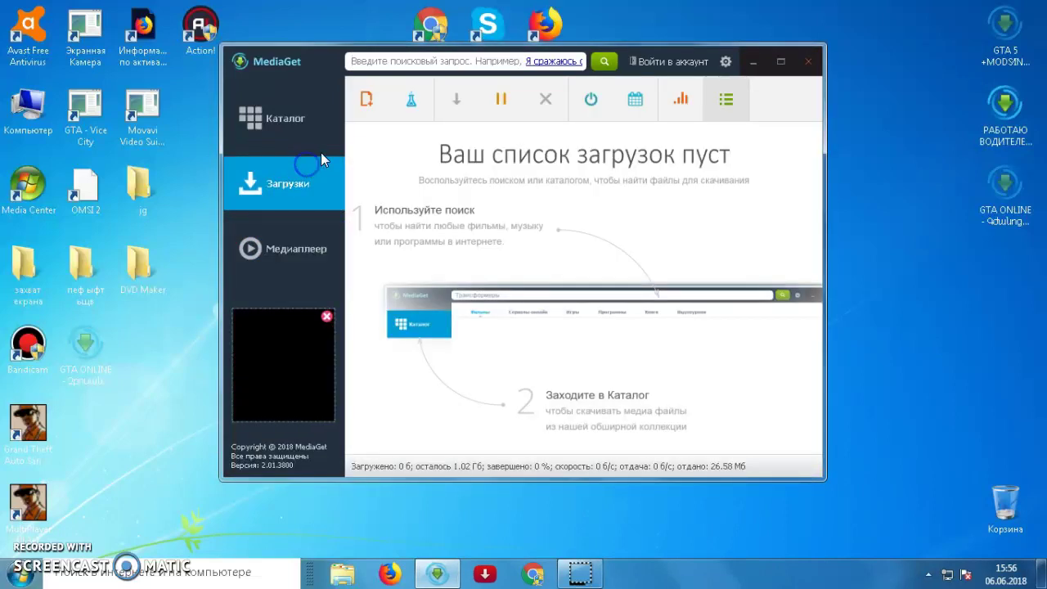
left_click(311, 249)
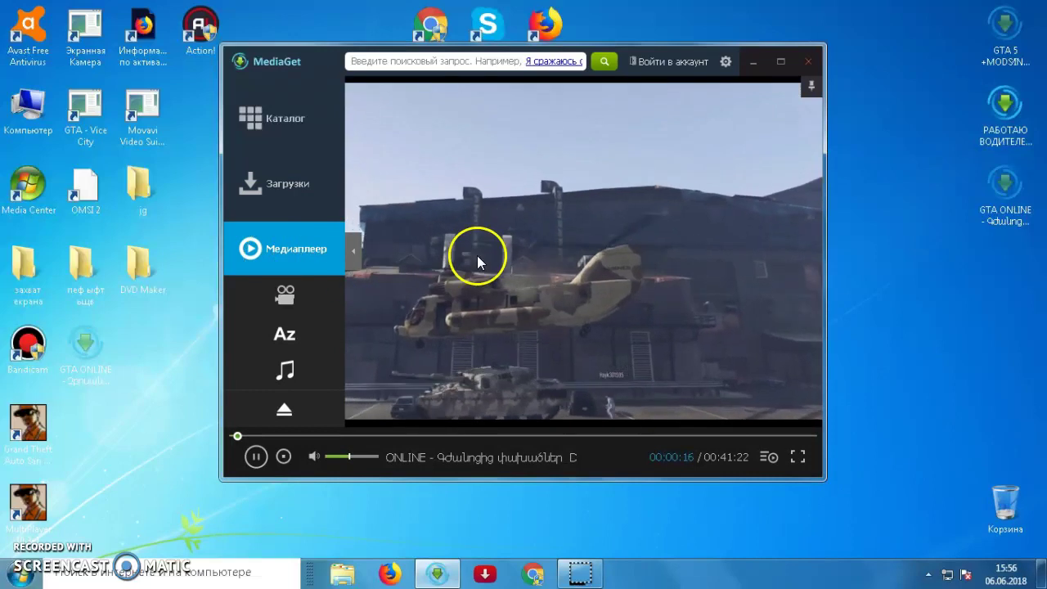
left_click(299, 182)
- Search MediaGet for "minecraft", dismissing the ByteFence threat alert without applying its recommended action
left_click(449, 62)
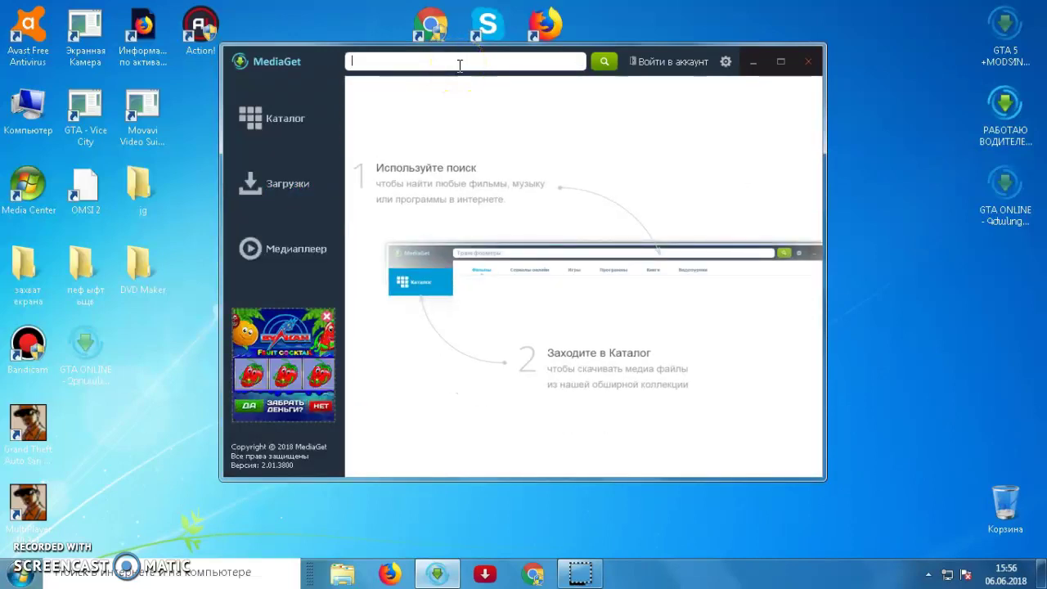
type("т")
key("BackSpace")
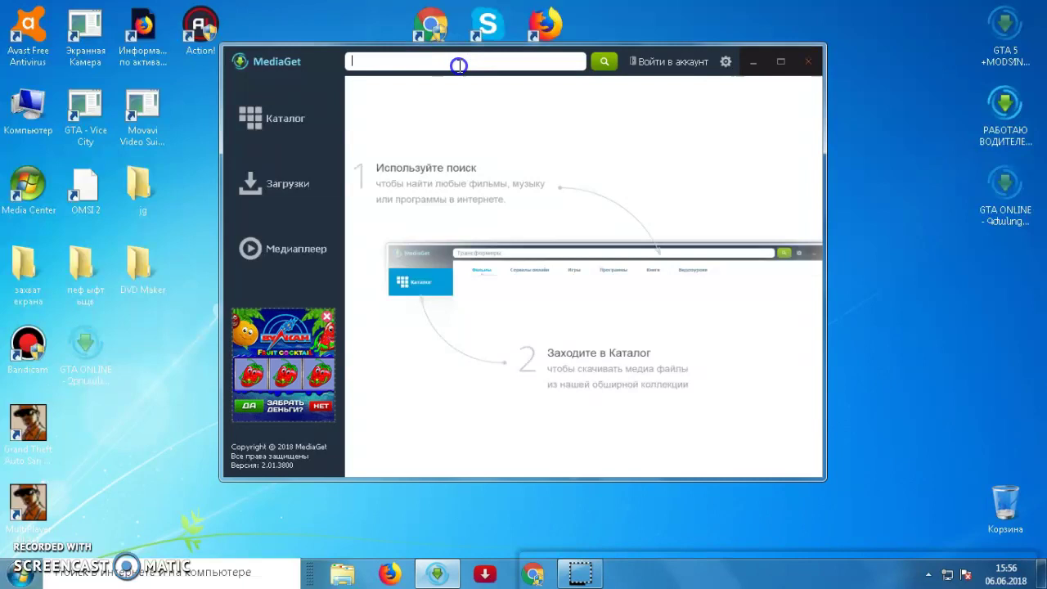
left_click(862, 528)
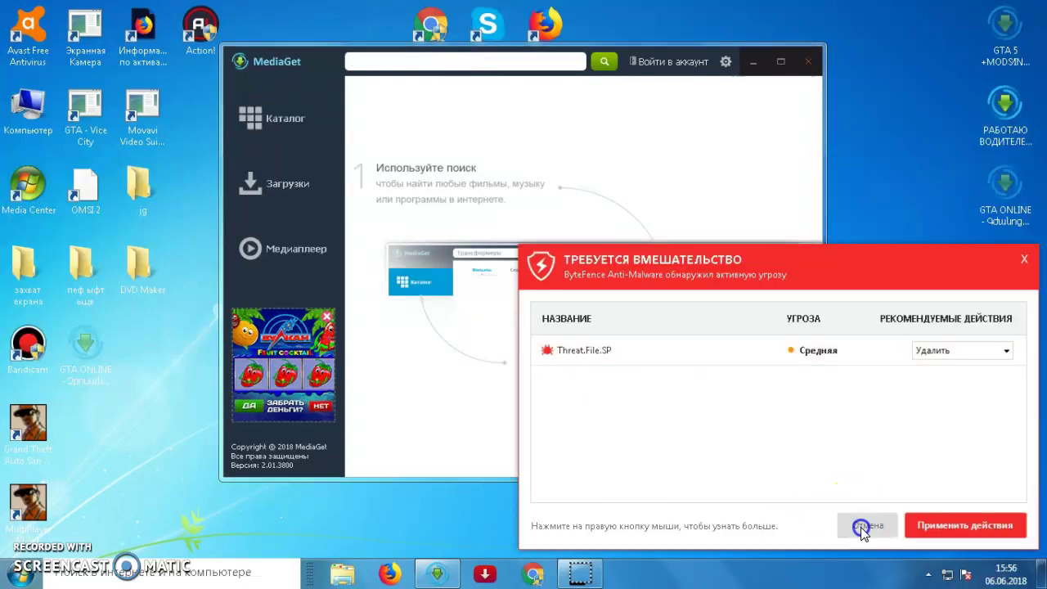
left_click(845, 444)
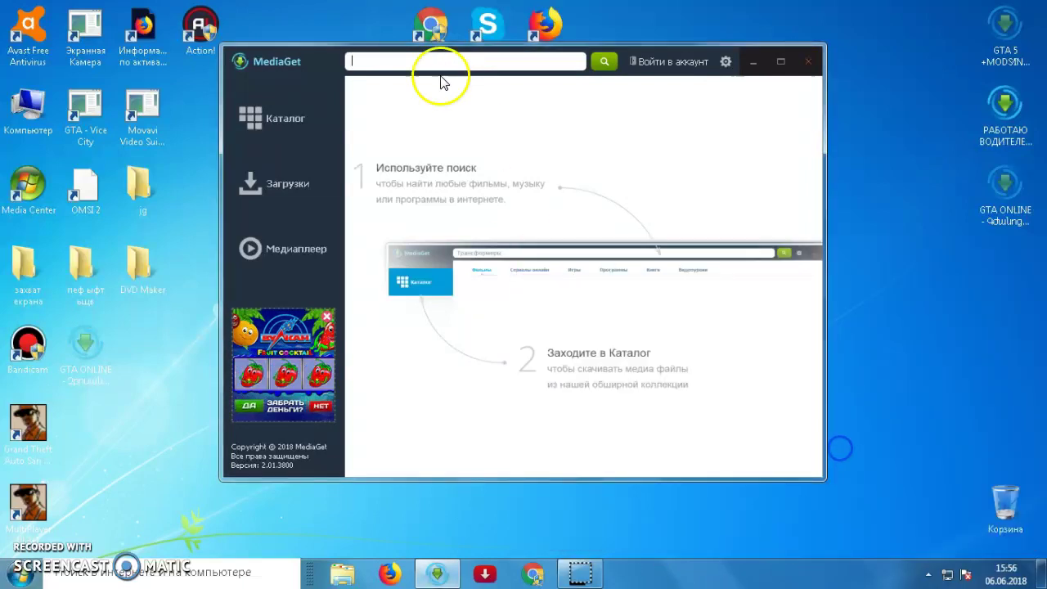
left_click(378, 61)
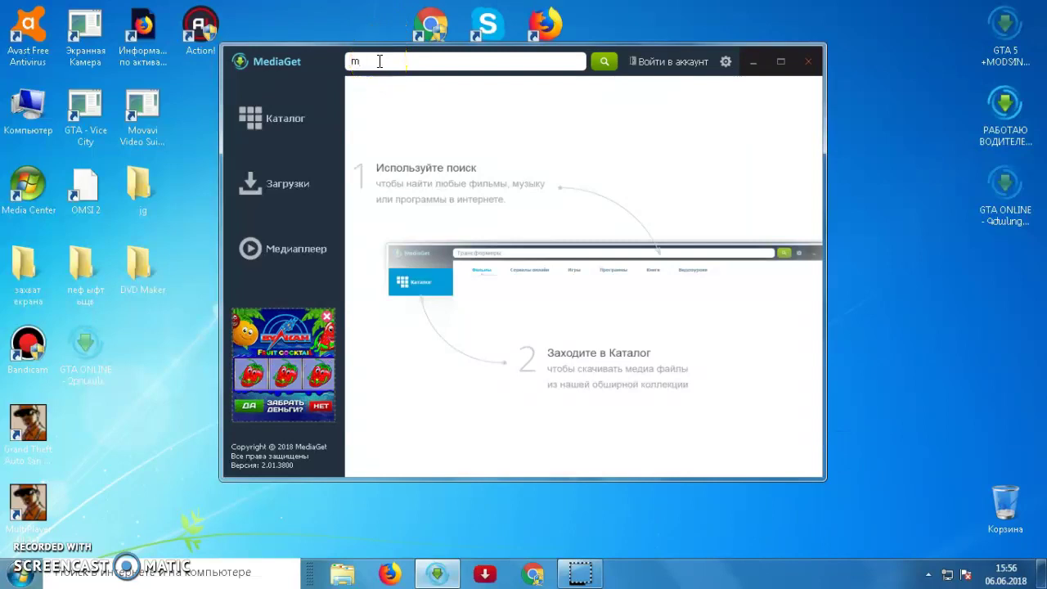
type("man")
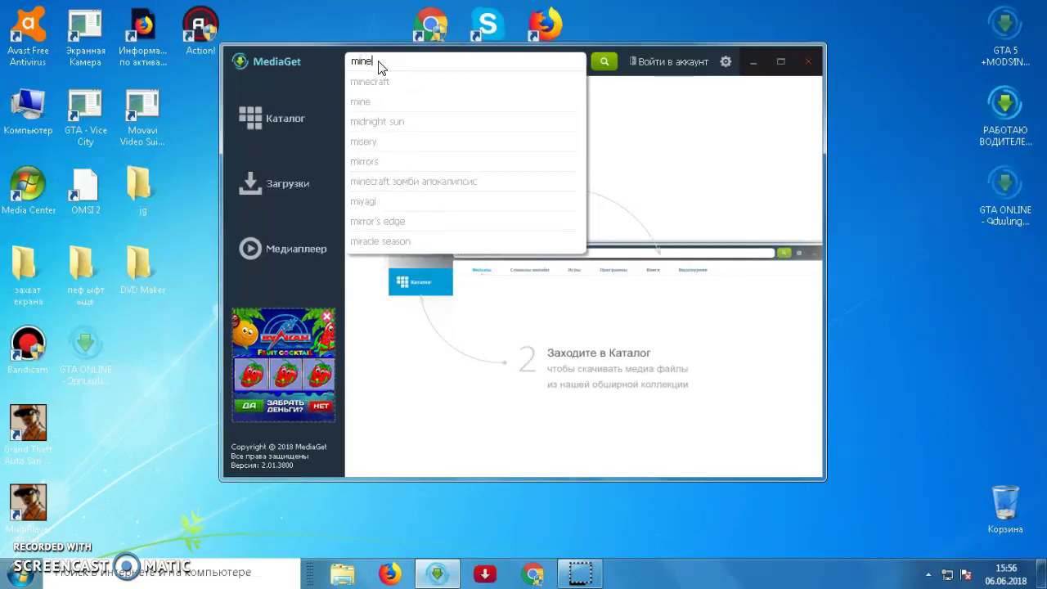
type("craft")
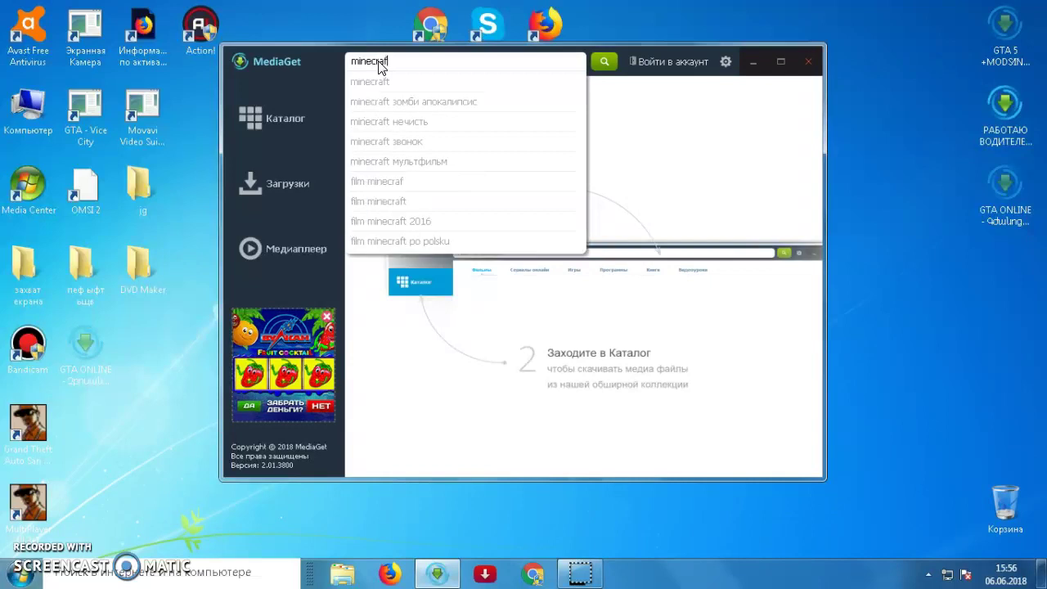
left_click(401, 85)
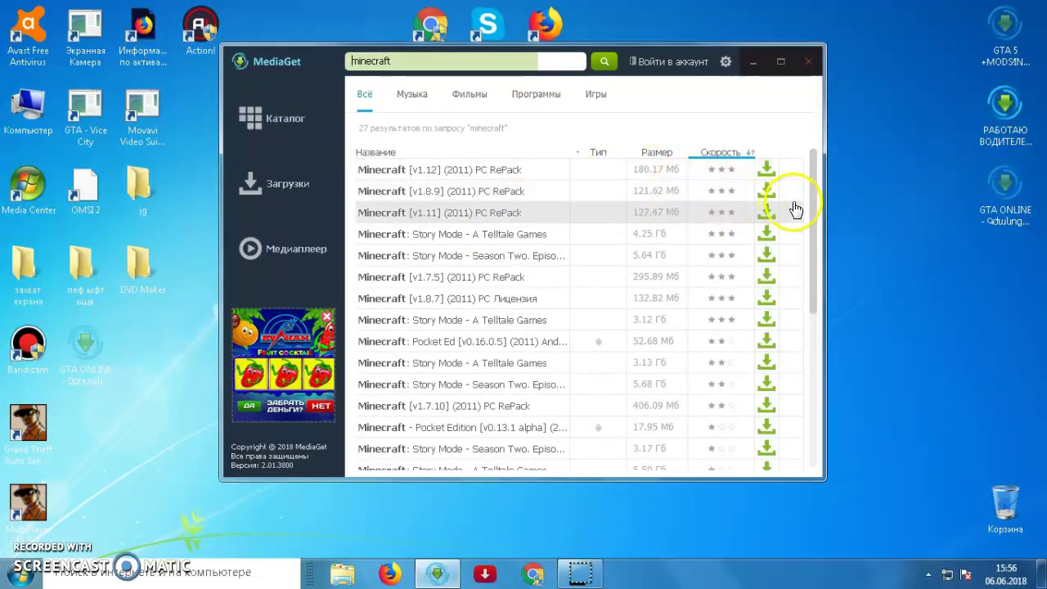
- Dismiss the ByteFence alert without acting on it and download Minecraft [v1.12] (2011) PC RePack from the search results
left_click(855, 525)
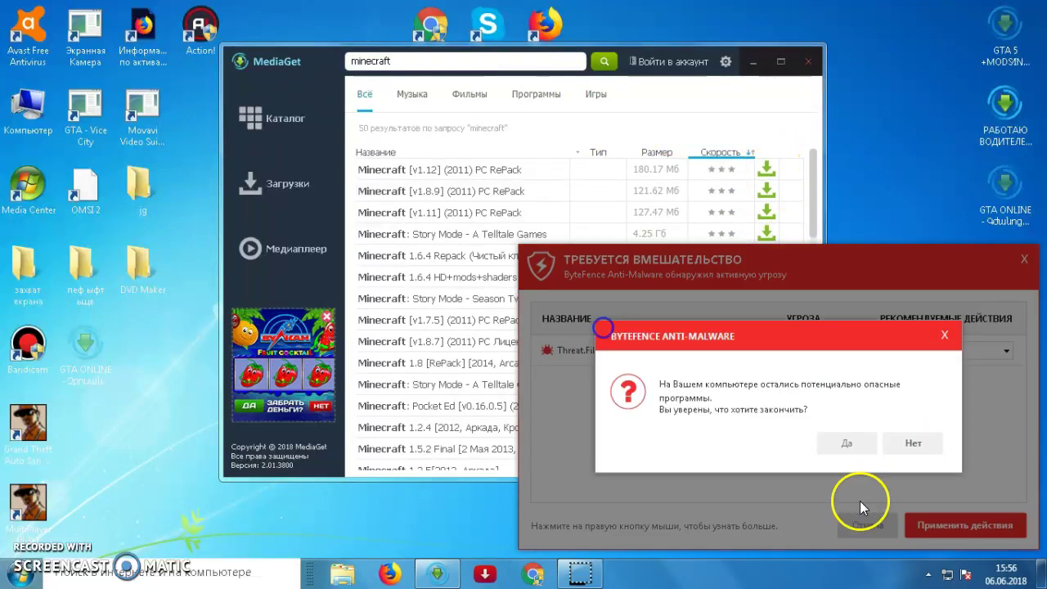
left_click(847, 444)
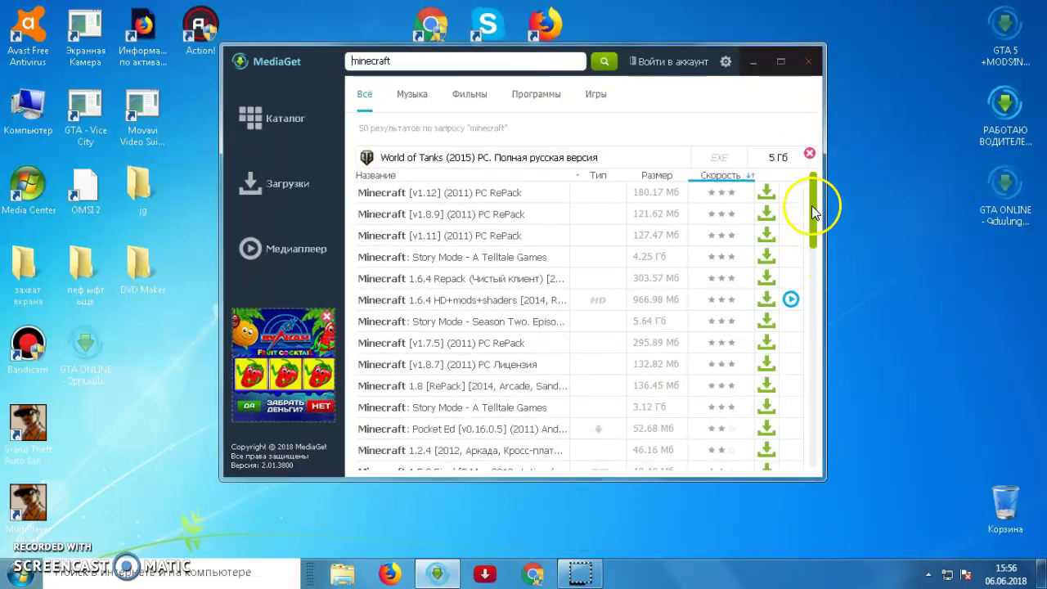
left_click_drag(812, 205, 828, 177)
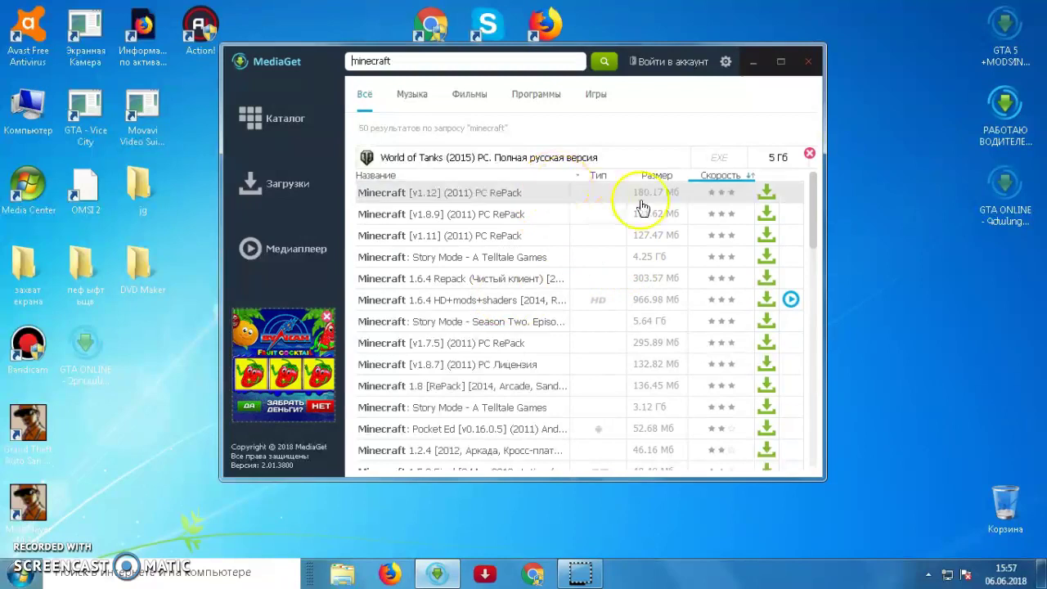
left_click(766, 197)
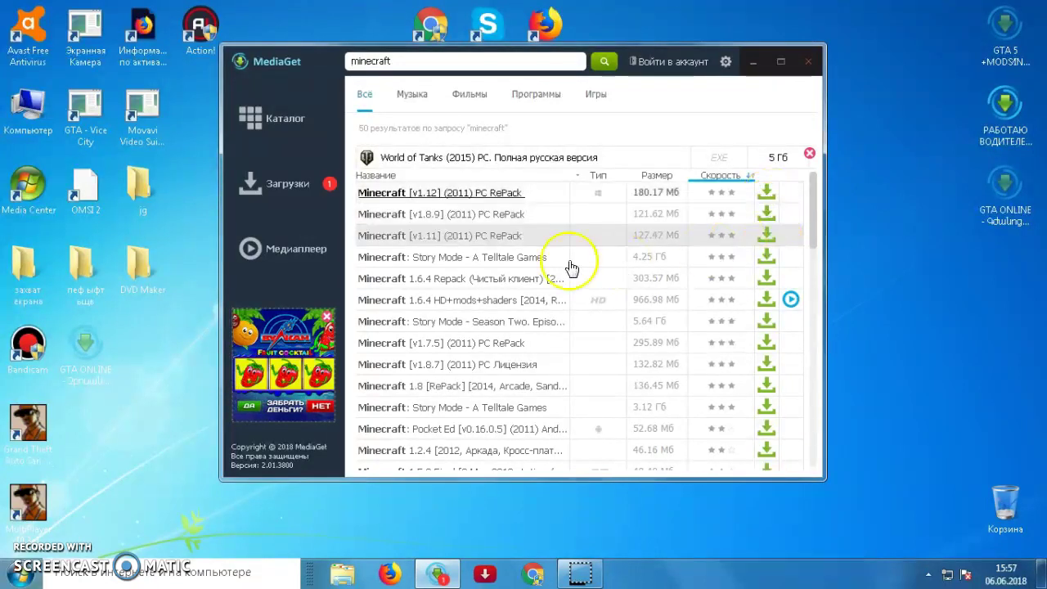
- Open the list of downloads, closing the ByteFence alert without action and the download notification
left_click(325, 187)
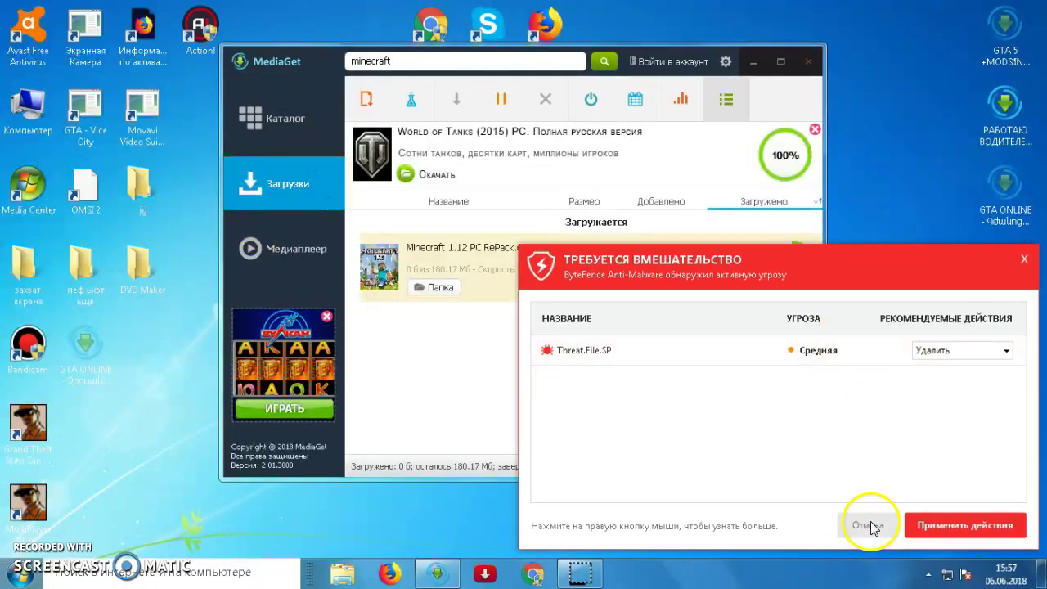
left_click(855, 523)
left_click(847, 442)
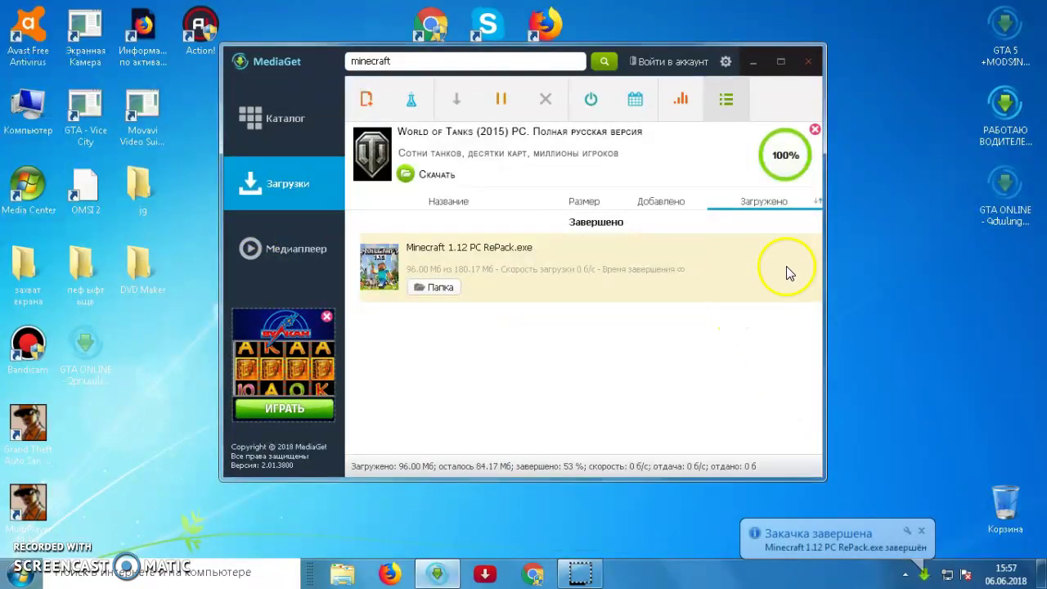
left_click(921, 530)
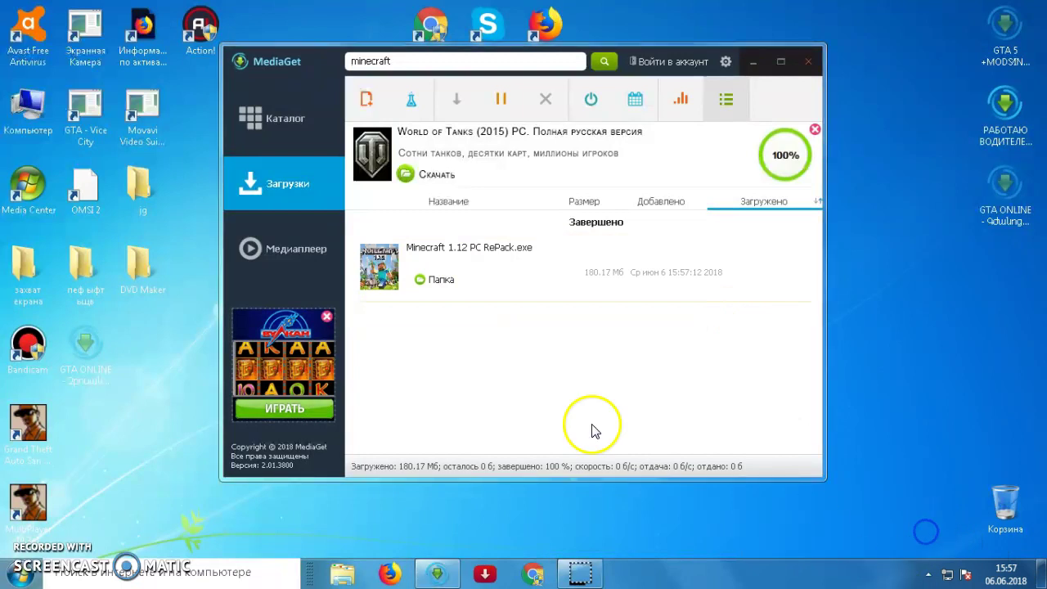
- Run the downloaded Minecraft 1.12 PC RePack.exe installer past its welcome page and close the extra security prompt window
double_click(493, 275)
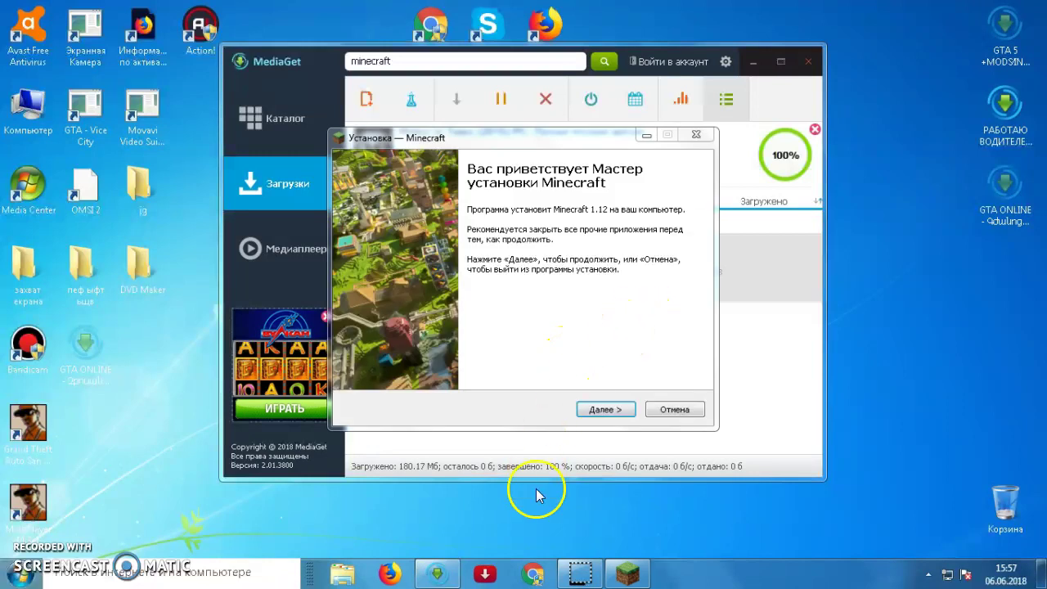
left_click(627, 572)
left_click(603, 407)
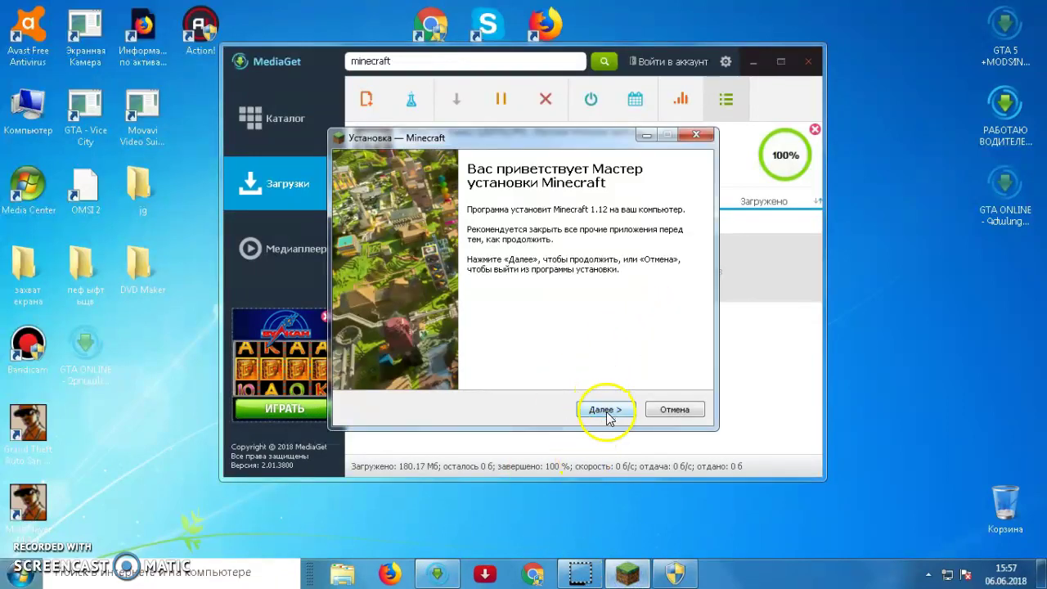
right_click(676, 575)
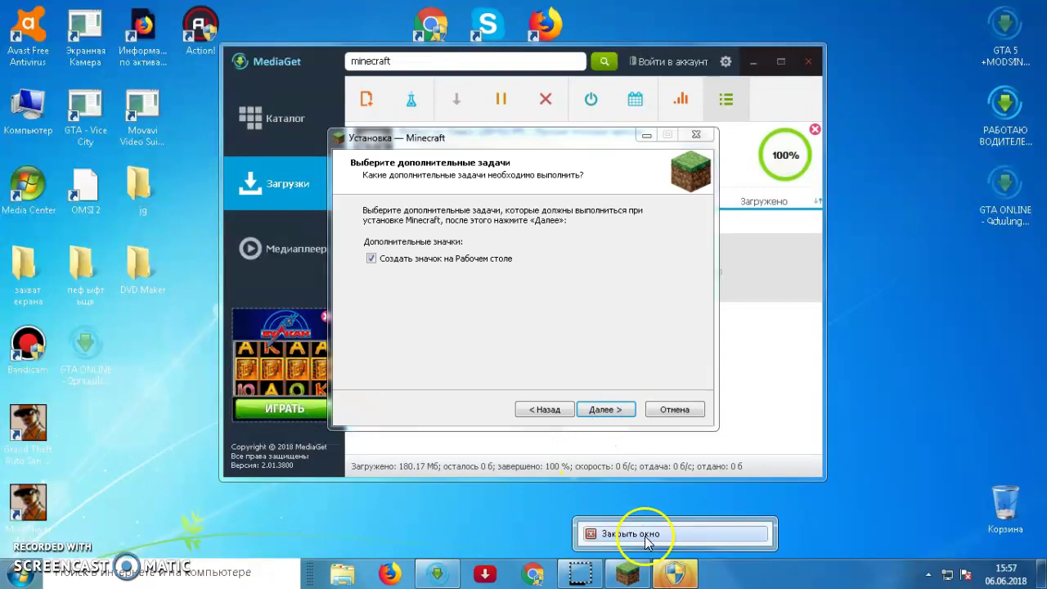
left_click(634, 534)
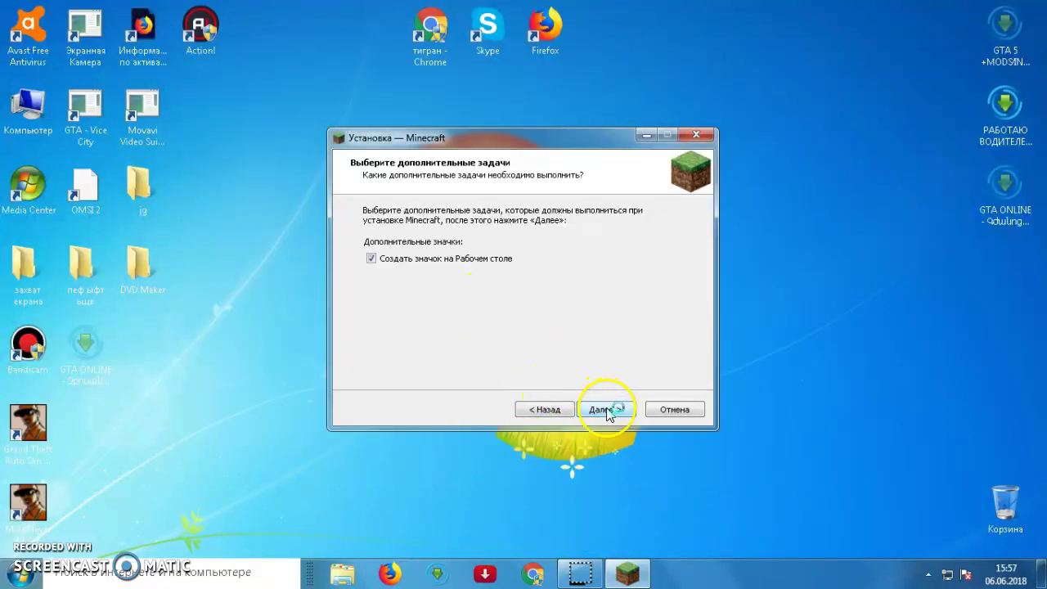
- Install Minecraft with a desktop shortcut and dismiss the MediaGet message behind the installer
left_click(603, 411)
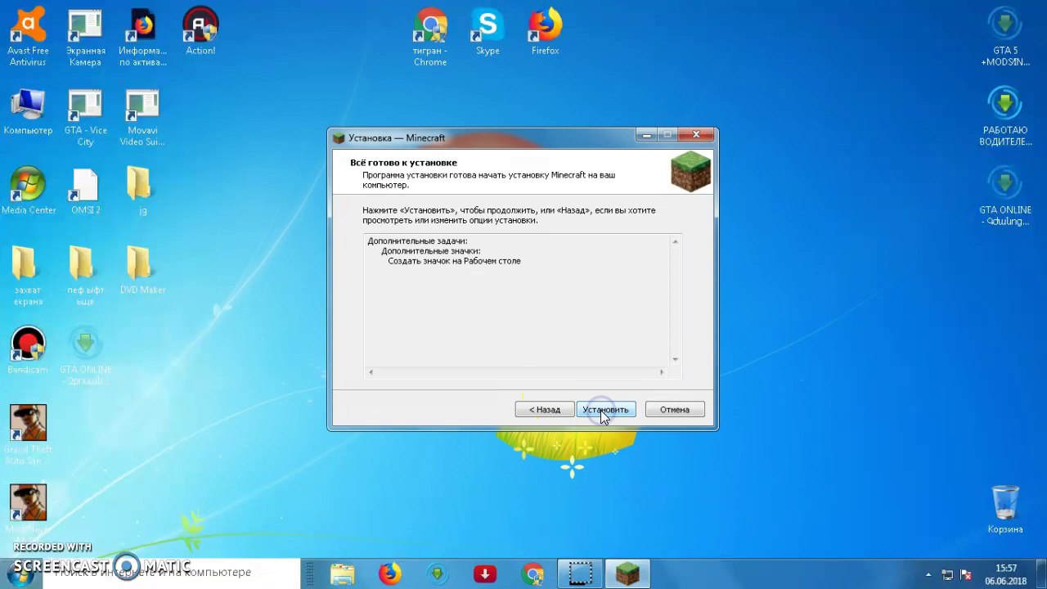
left_click(603, 410)
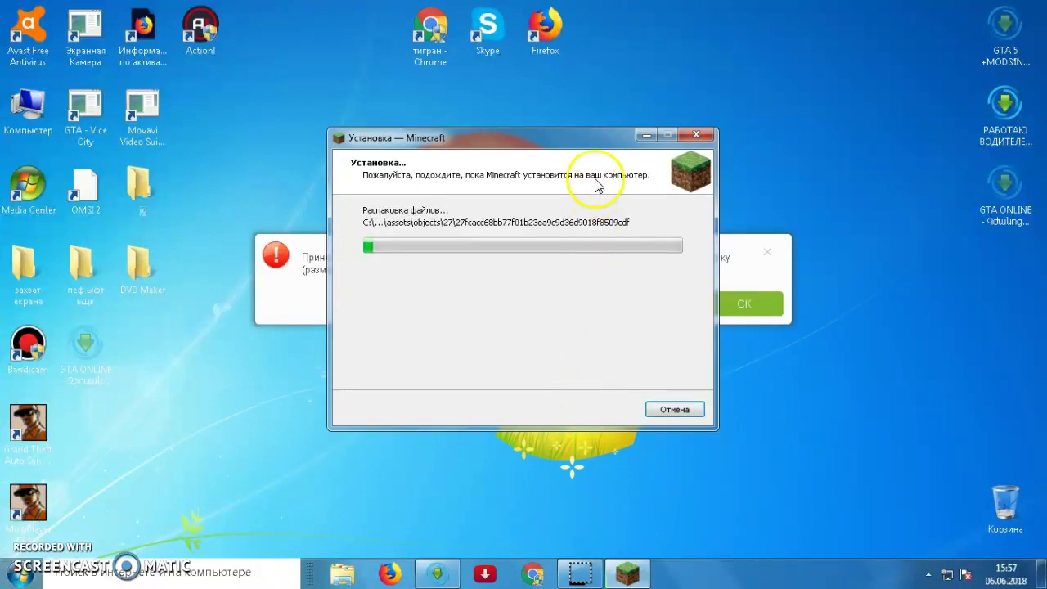
left_click(755, 304)
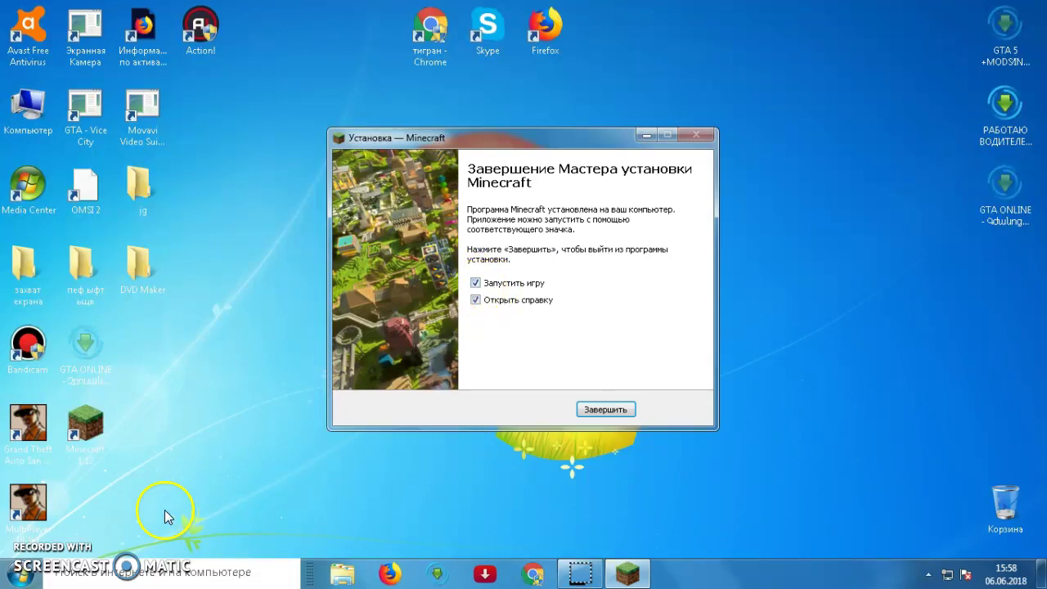
- Finish the Minecraft setup wizard with launching the game and opening the help both turned off
left_click(476, 281)
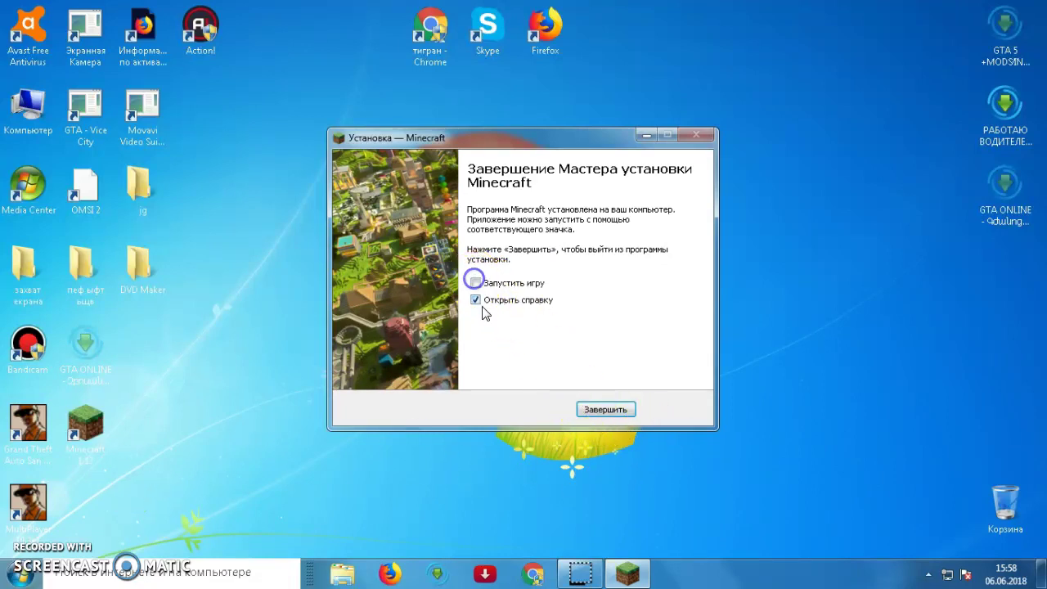
left_click(477, 301)
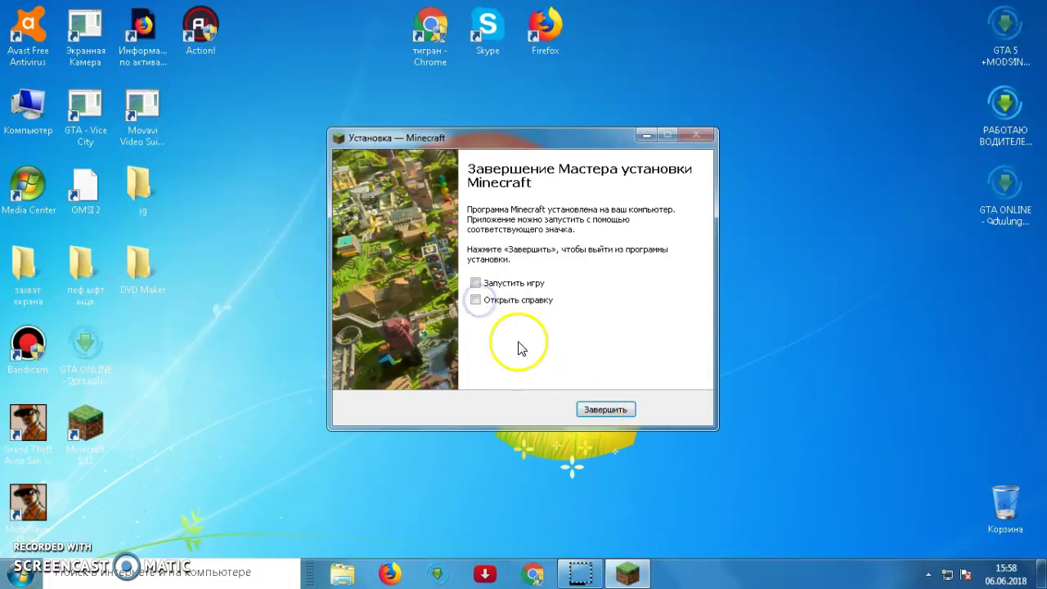
left_click(601, 410)
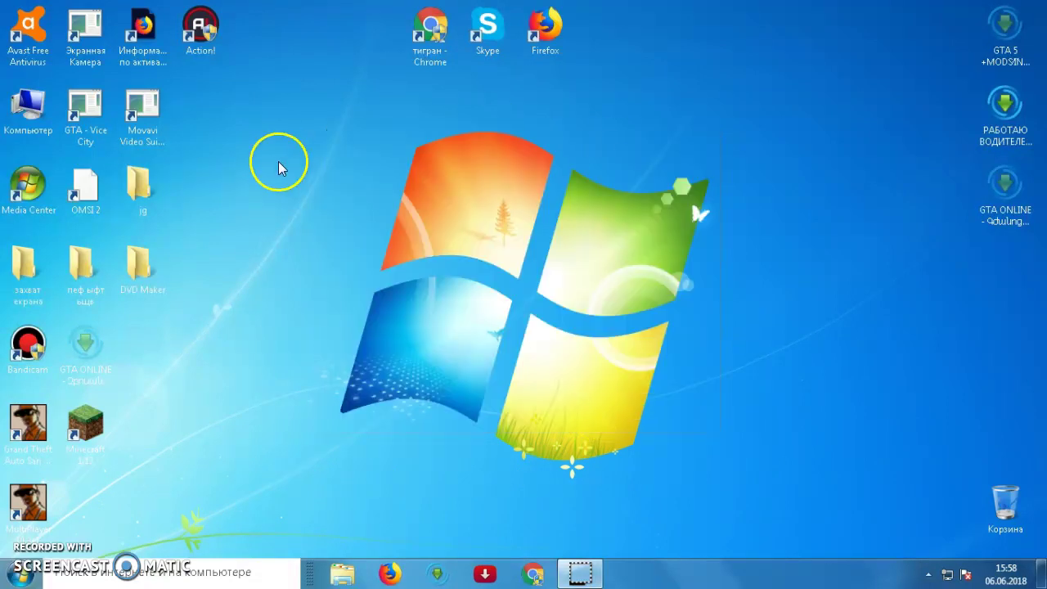
- Open the Minecraft 1.12 launcher from the desktop, clear its nickname field, and close it without playing
left_click(95, 425)
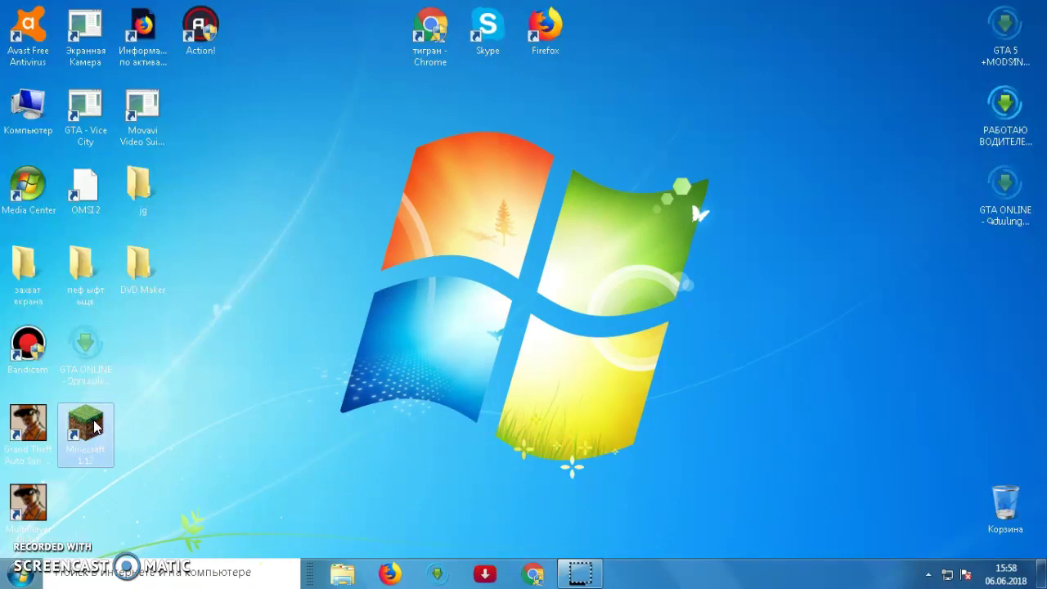
double_click(95, 426)
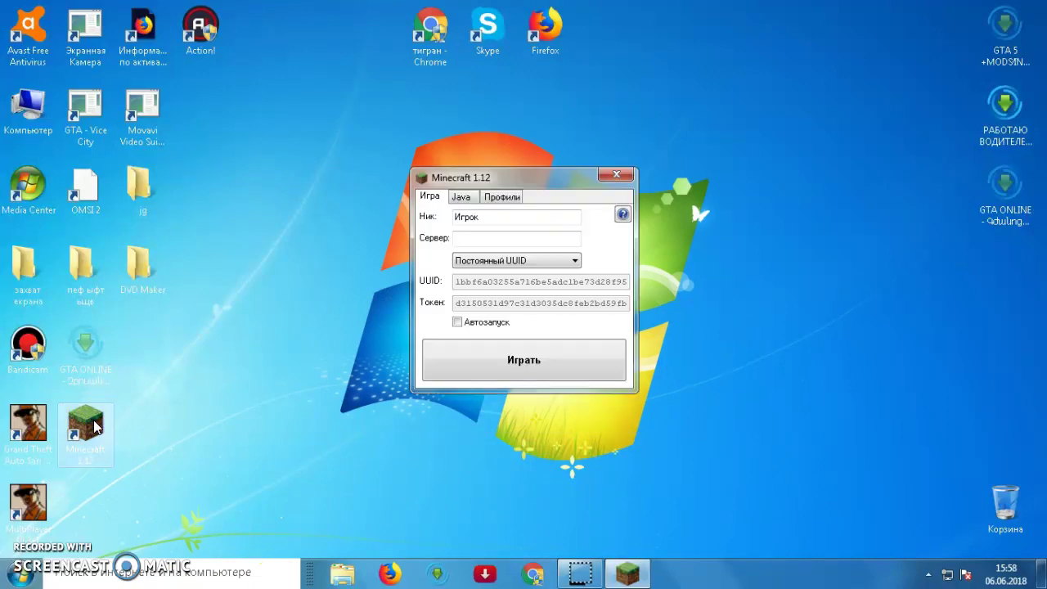
left_click(495, 219)
double_click(496, 217)
key("BackSpace")
left_click(483, 239)
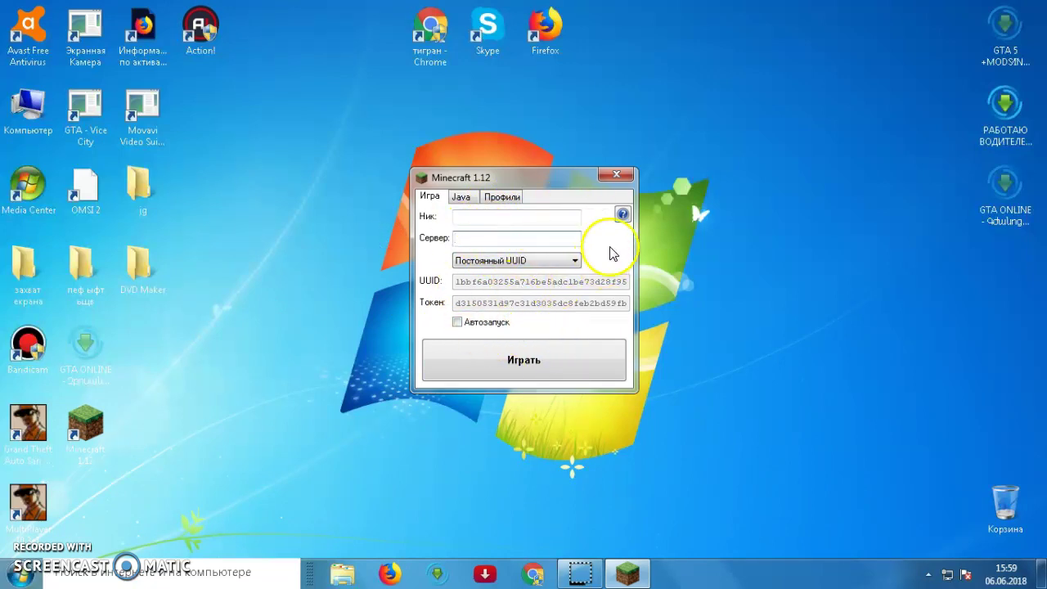
left_click(617, 175)
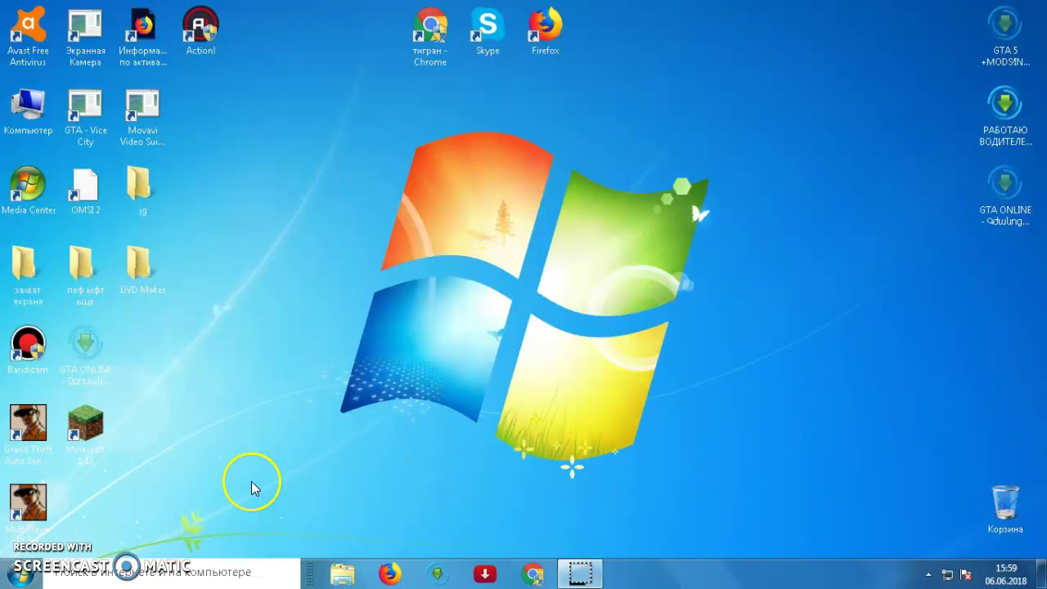